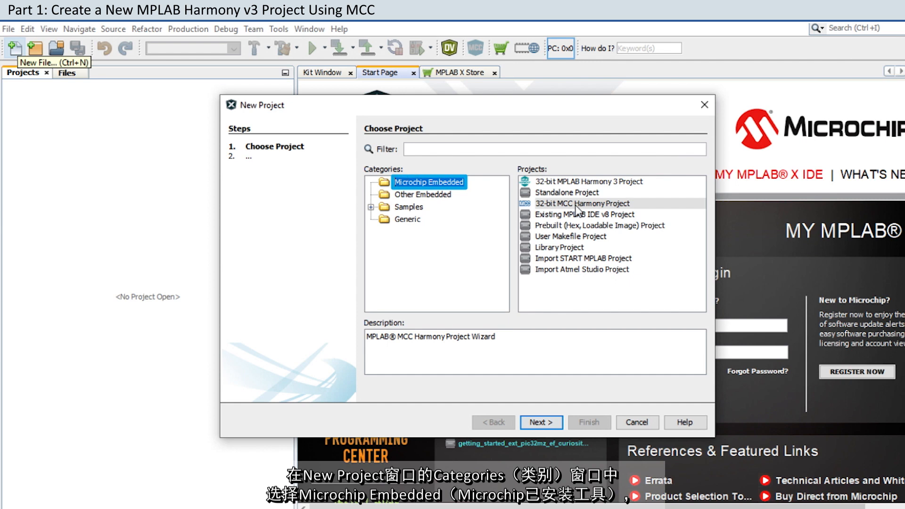
Choose the 32-bit MCC Harmony Project type for the new project and accept the framework path D:\MassMarket\github_repos.
left_click(575, 207)
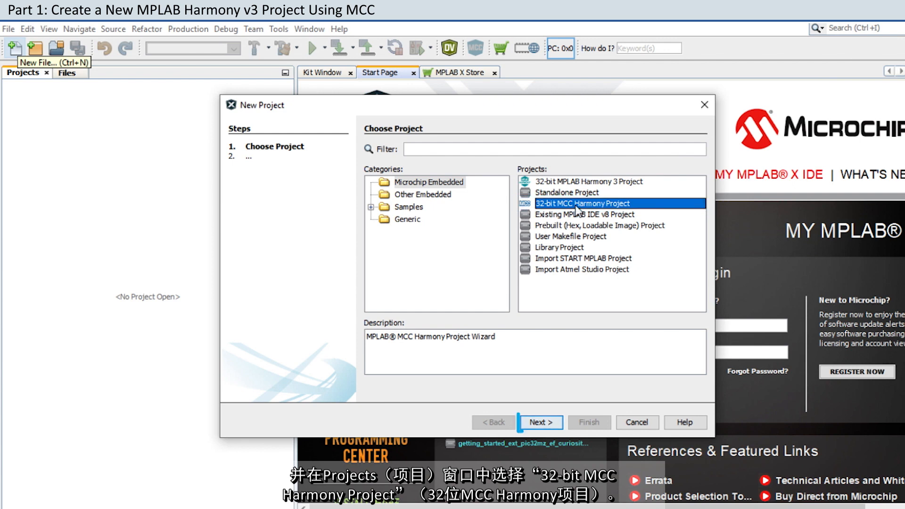
left_click(542, 422)
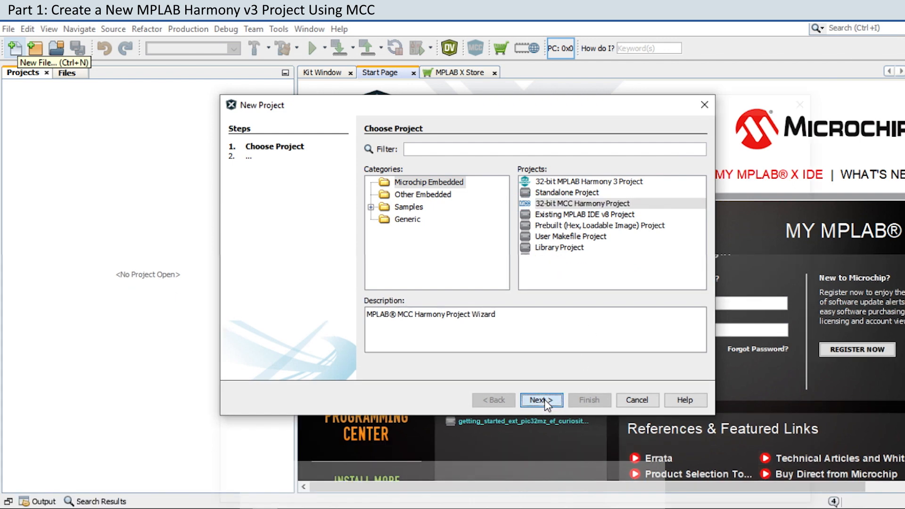
left_click(544, 399)
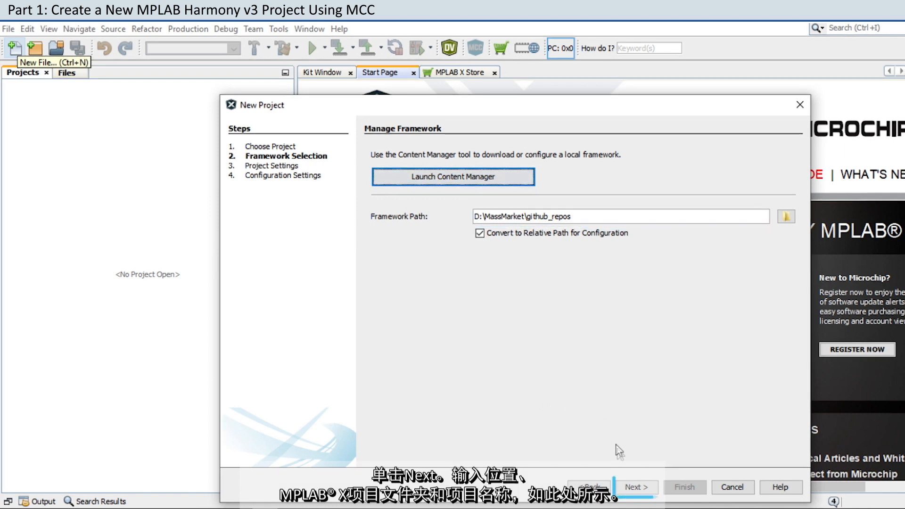
left_click(634, 485)
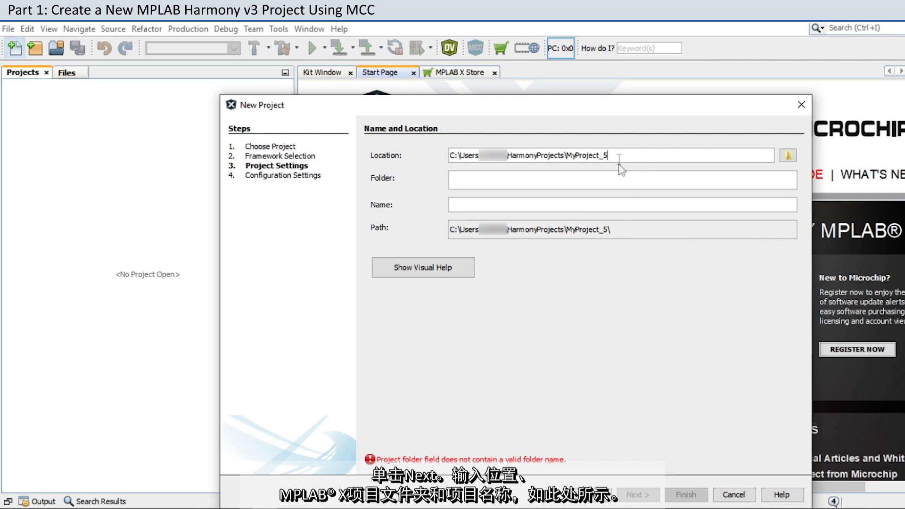
Set the project location to HarmonyProjects\same51n_getting_started, the folder to sam_e51_cnano and the name to getting_started_sam_e51_cnano.
key("BackSpace")
key("BackSpace")
key("BackSpace")
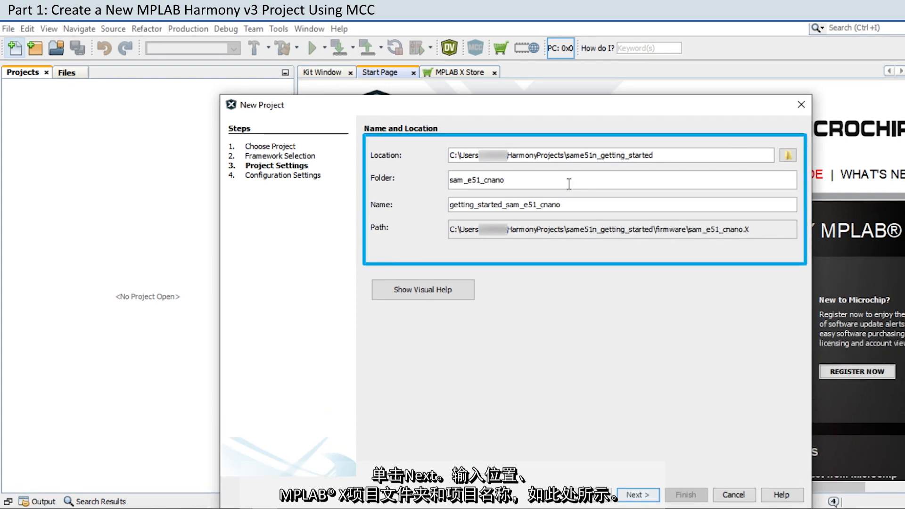
left_click(638, 494)
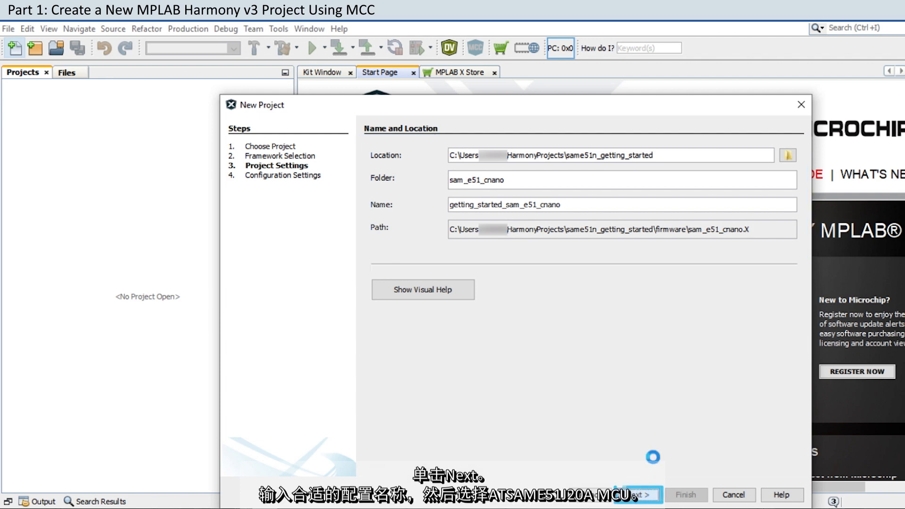
Name the configuration sam_e51_cnano, select ATSAME51J20A as target device and create the project.
type("sam_")
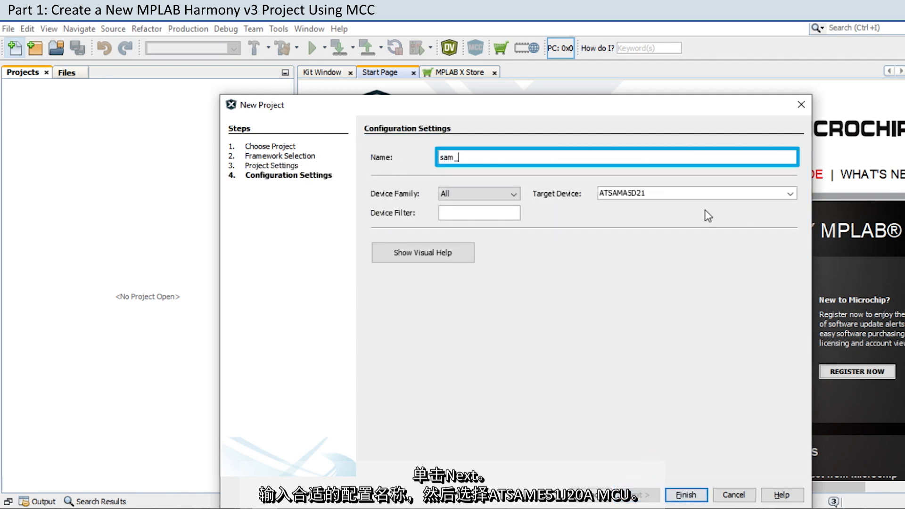
type("e51_cnano")
left_click(474, 214)
type("ATSAME51J20A")
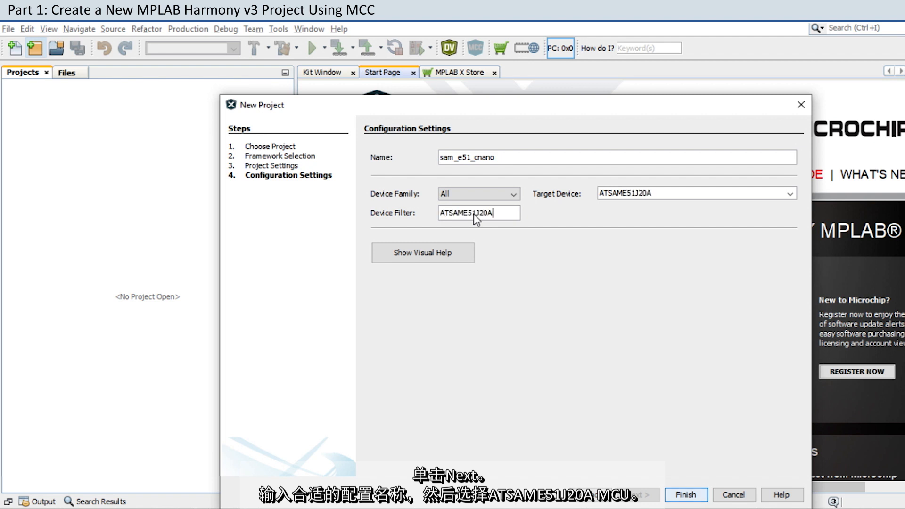
left_click(794, 198)
left_click(738, 207)
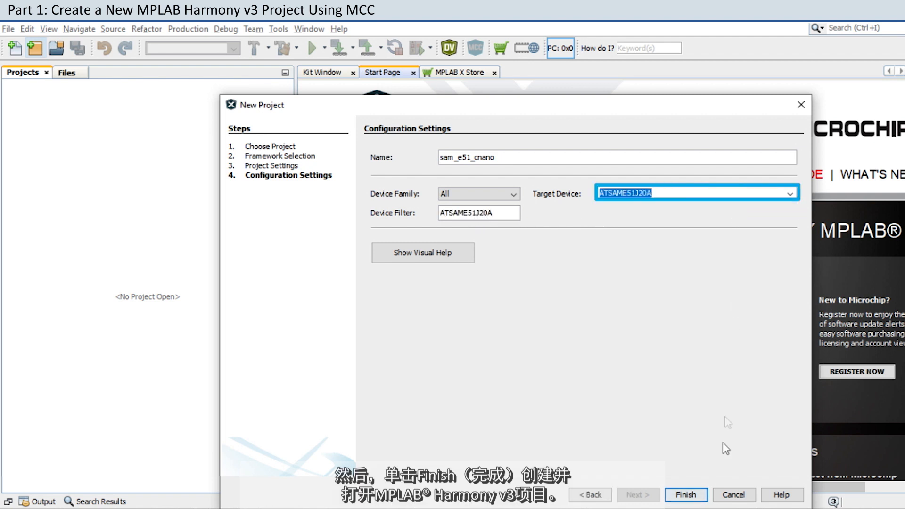
left_click(686, 495)
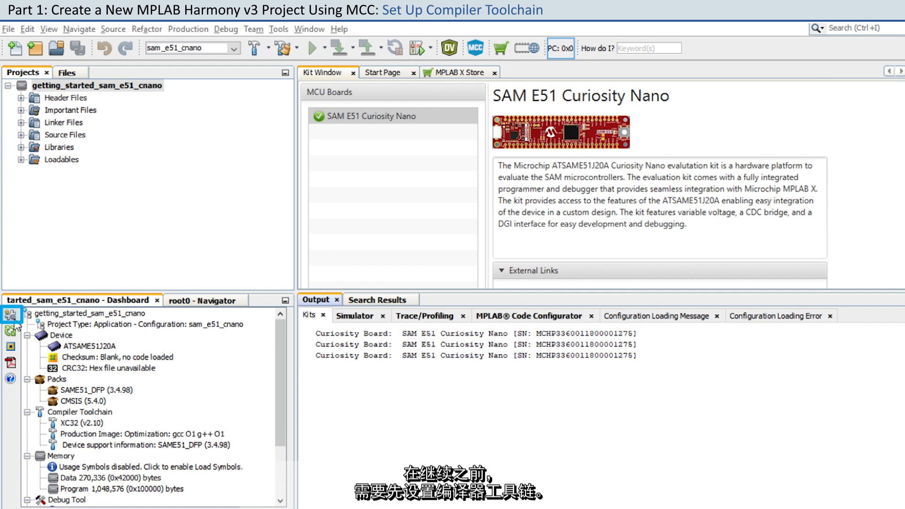
In the project properties, set the connected hardware tool to SAM E51 Curiosity Nano and apply it with the XC32 (v3.00) toolchain.
left_click(11, 315)
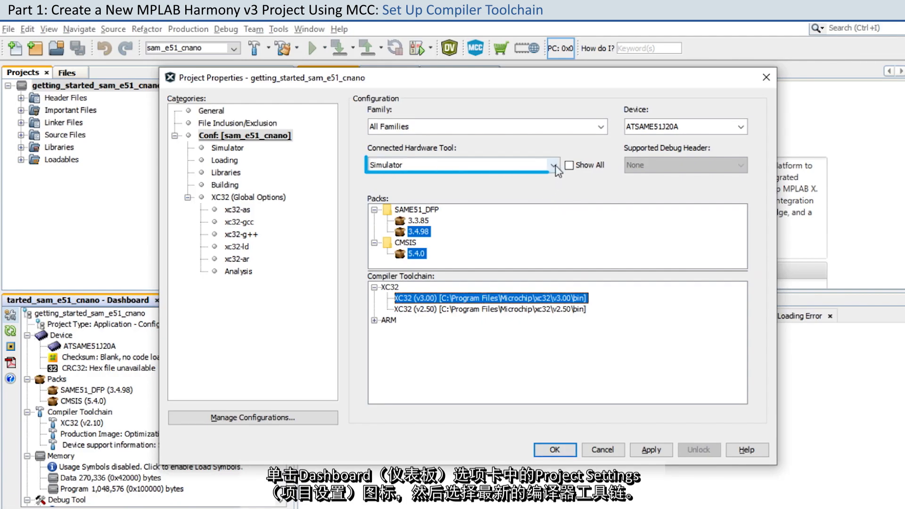
left_click(553, 165)
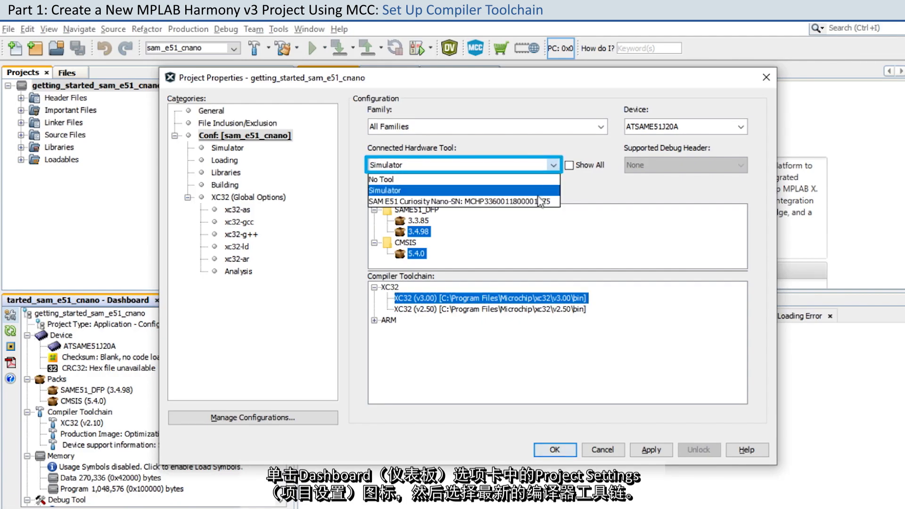
left_click(539, 198)
left_click(652, 451)
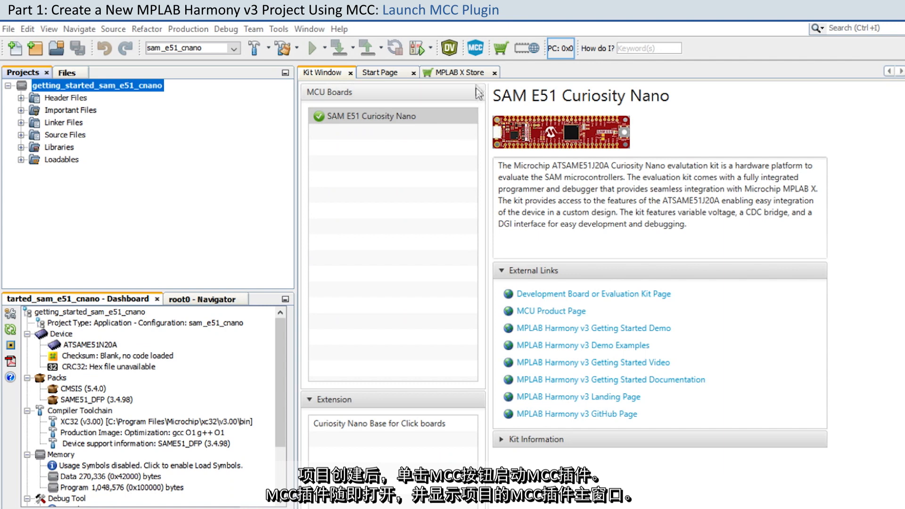
Launch the MCC plugin for the project and open Clock Configuration to verify the clock settings.
left_click(473, 50)
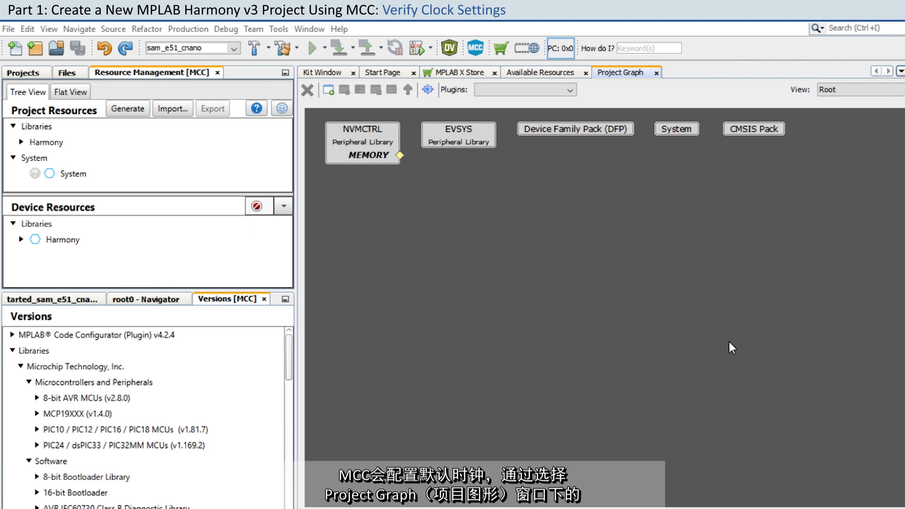
left_click(570, 90)
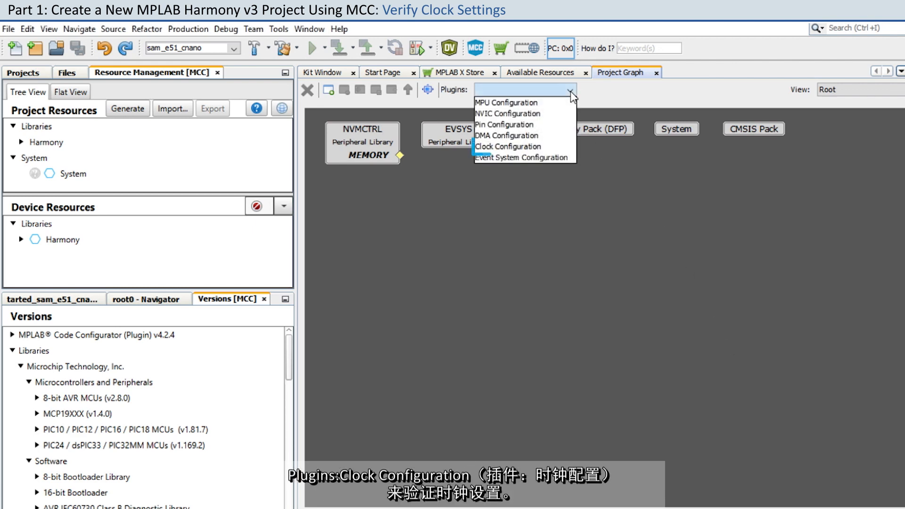
left_click(556, 150)
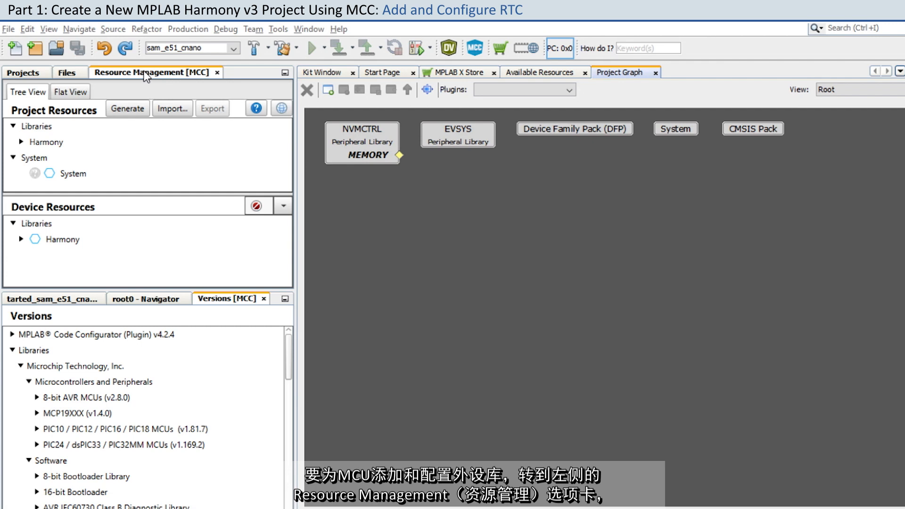
Enlarge the resource management area and expand the Harmony libraries under Device Resources.
left_click_drag(116, 291, 115, 395)
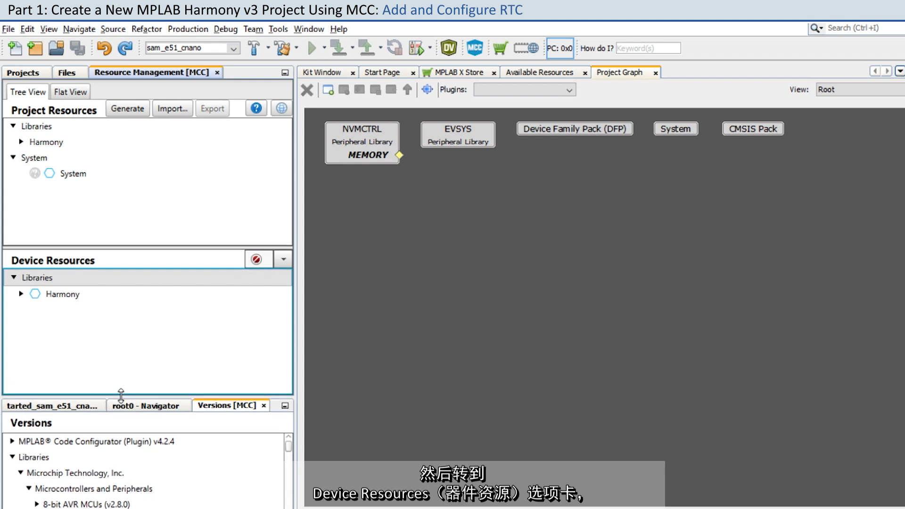
left_click(21, 294)
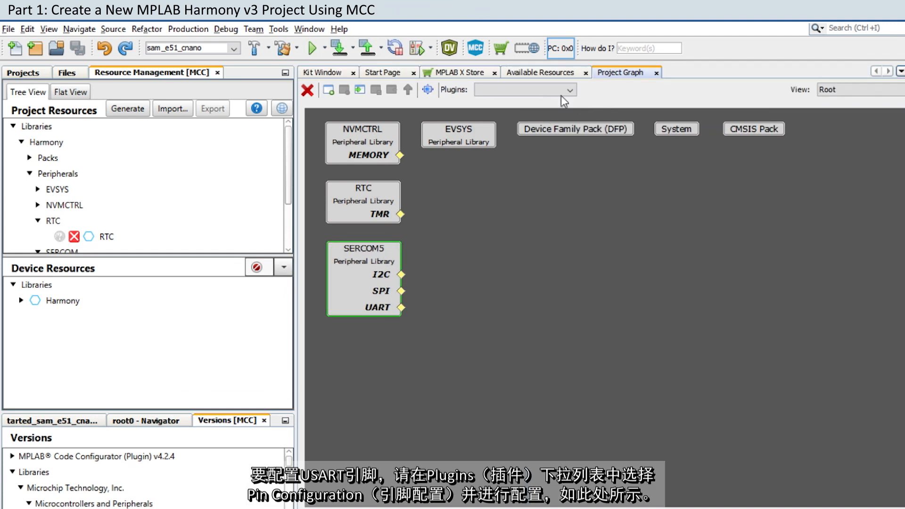
Open Pin Configuration and assign SERCOM5_PAD0 to pin PB16 in the pin table.
left_click(570, 91)
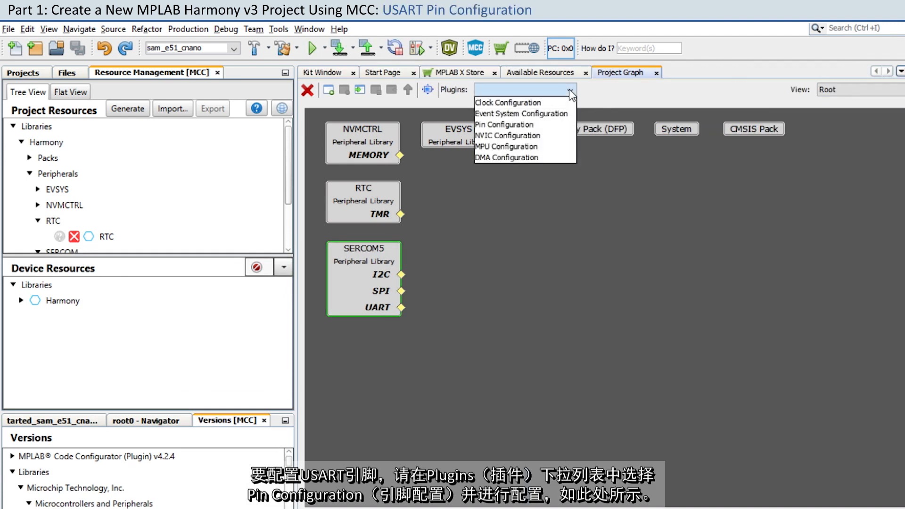
left_click(555, 124)
left_click(715, 74)
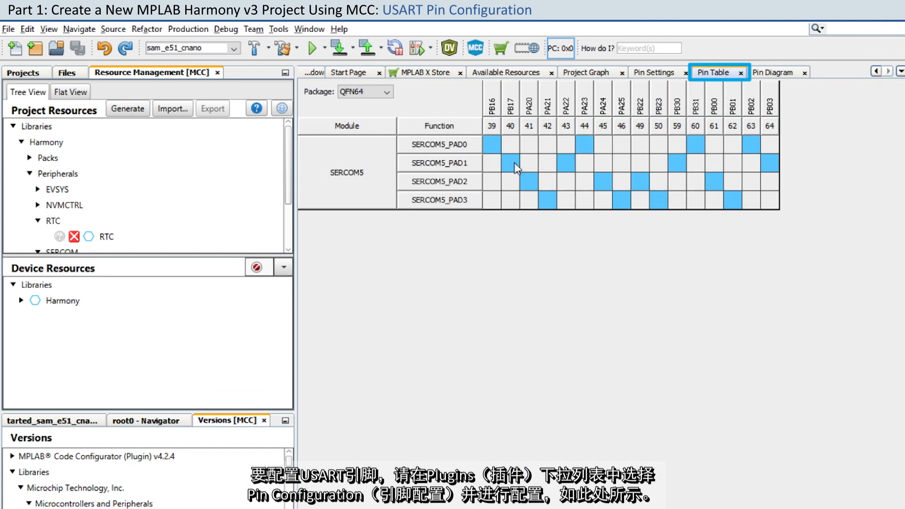
left_click(492, 145)
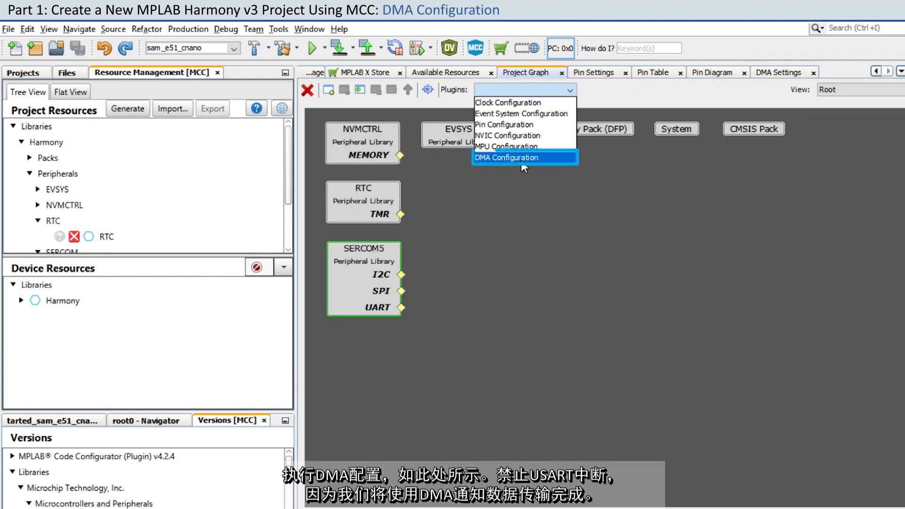
Open DMA Configuration and add a DMA channel with SERCOM5_Transmit as its trigger.
left_click(500, 158)
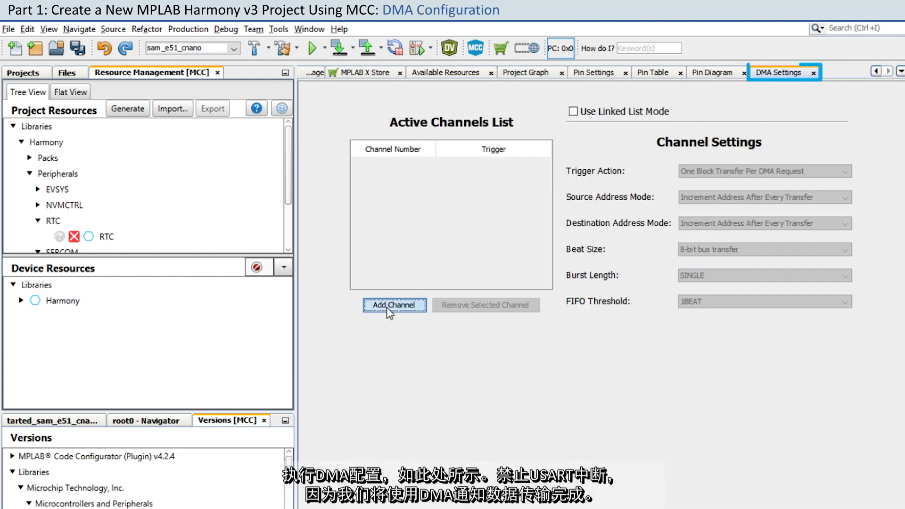
left_click(391, 305)
left_click(499, 164)
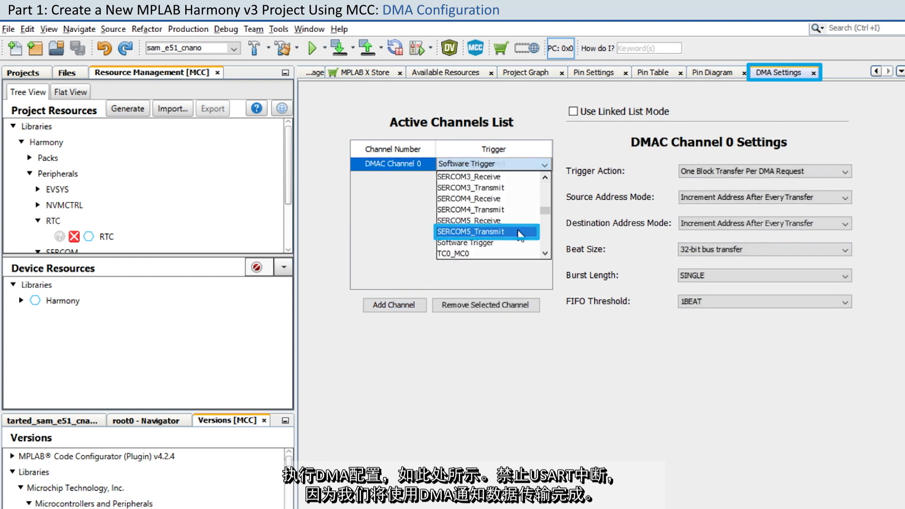
left_click(518, 231)
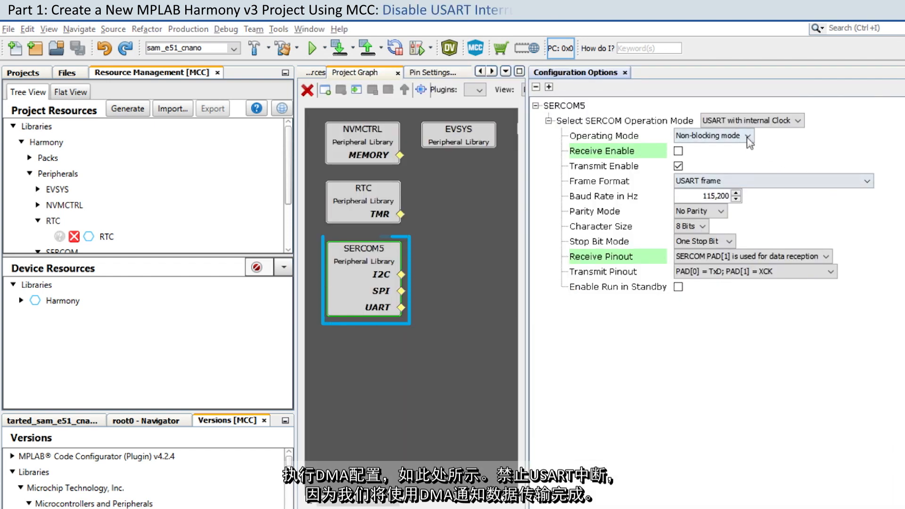
Set the SERCOM5 USART operating mode to Blocking mode.
left_click(730, 135)
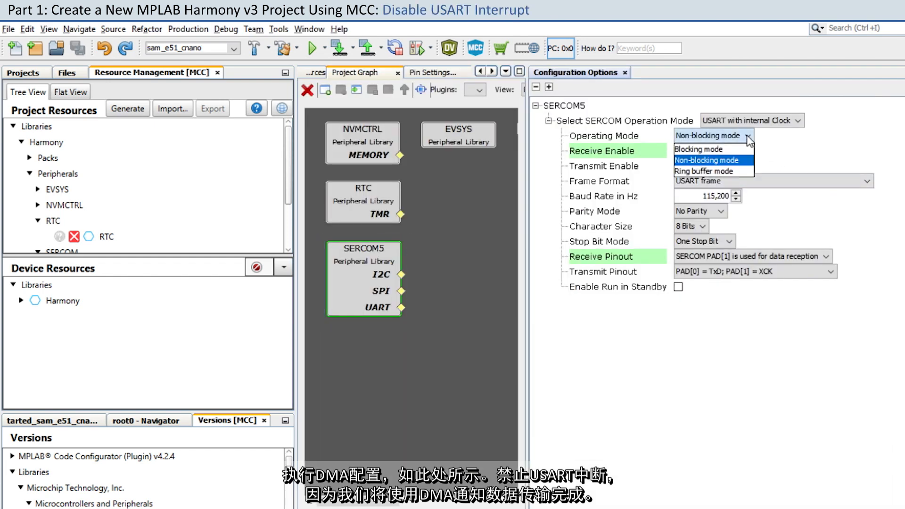
left_click(728, 151)
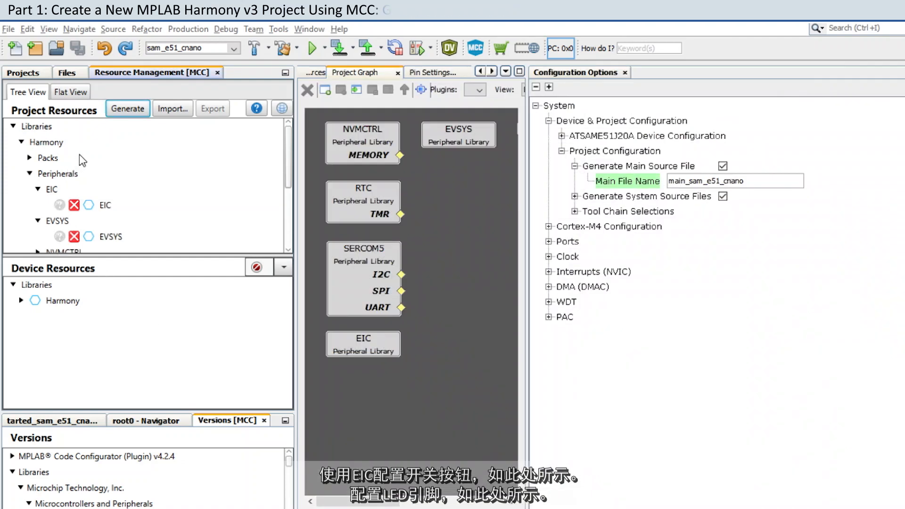
Generate the MCC code, review the generated files in the project tree, and clean and build the project.
left_click(126, 113)
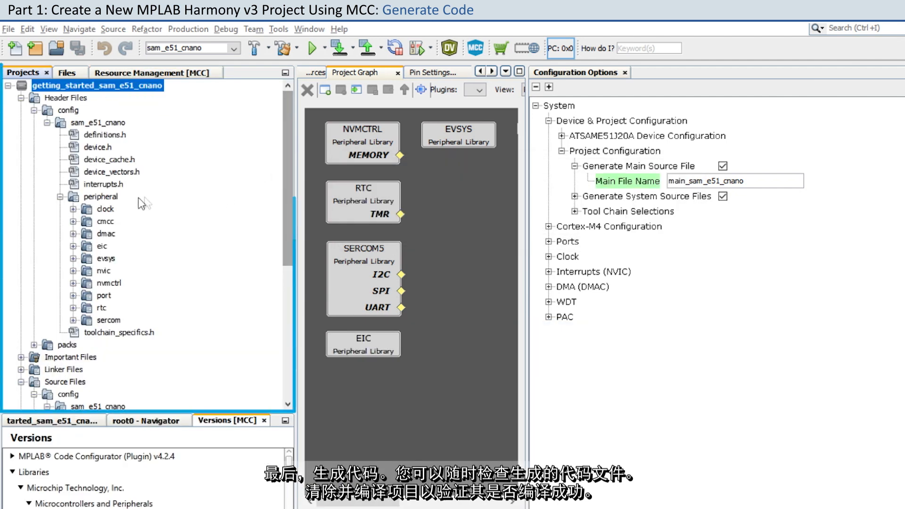
left_click(217, 198)
left_click_drag(285, 193, 284, 323)
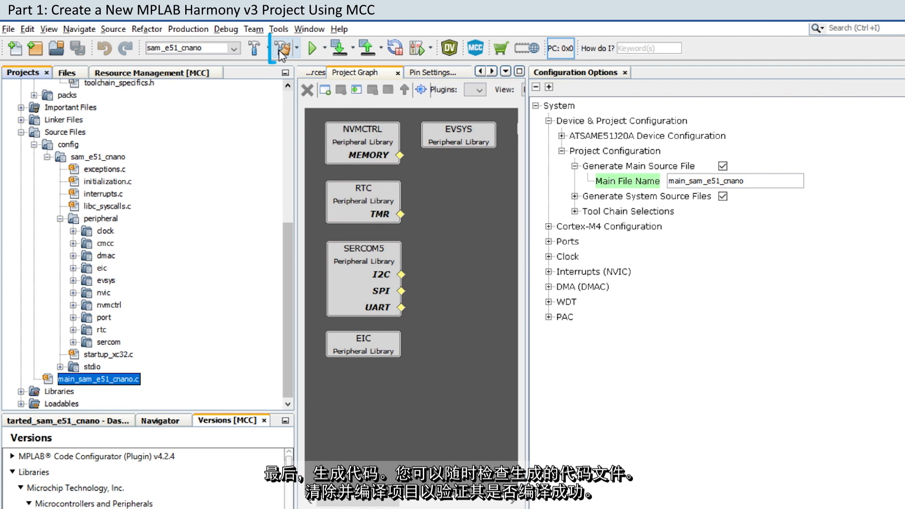
left_click(282, 49)
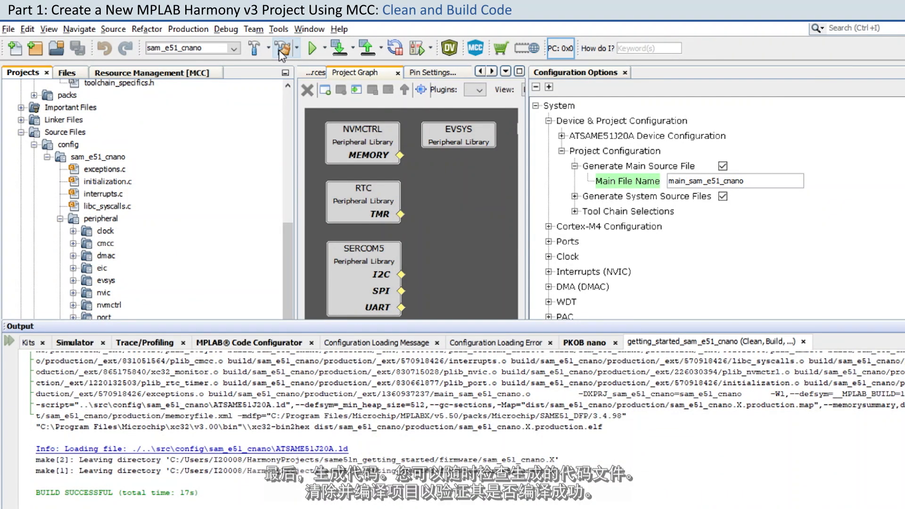
Open main_sam_e51_cnano.c, replace its template code with the copied application code and review the pasted sampling-rate logic.
double_click(98, 379)
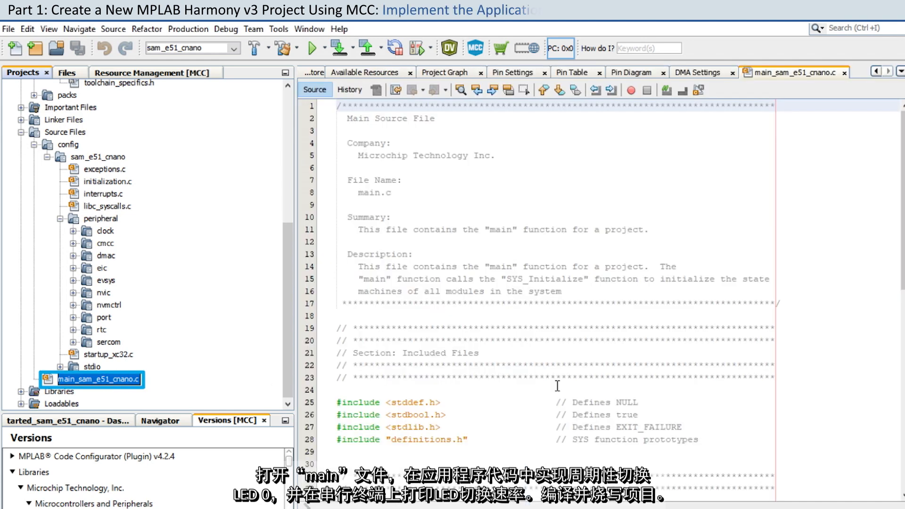
left_click(557, 386)
key("ctrl+shift+End")
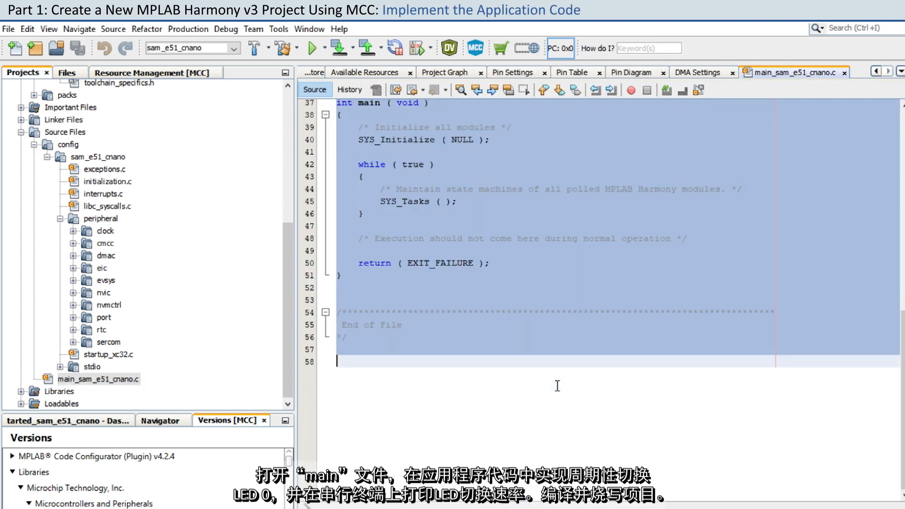
key("ctrl+v")
scroll(556, 385, "down", 20)
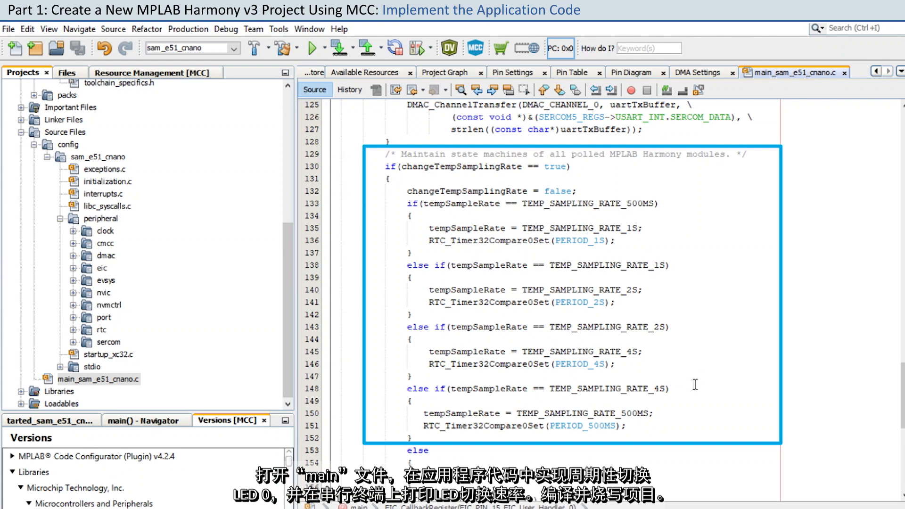
scroll(698, 376, "down", 6)
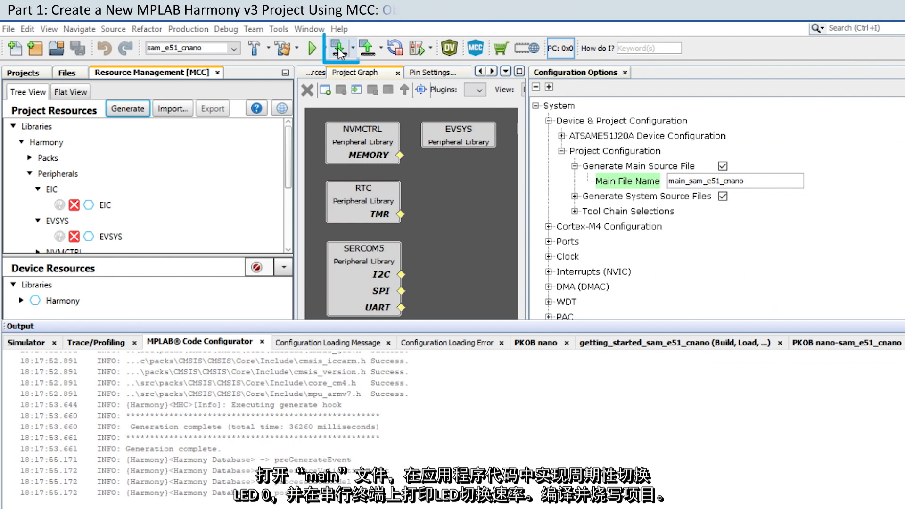
Program the board, switch to Tera Term and connect to the Curiosity virtual serial port COM15 at 115200 baud.
left_click(338, 49)
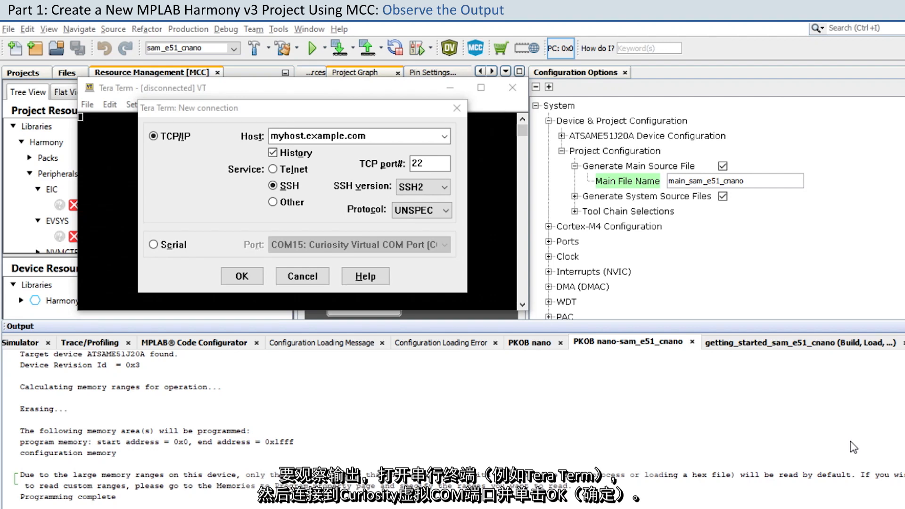
left_click(153, 245)
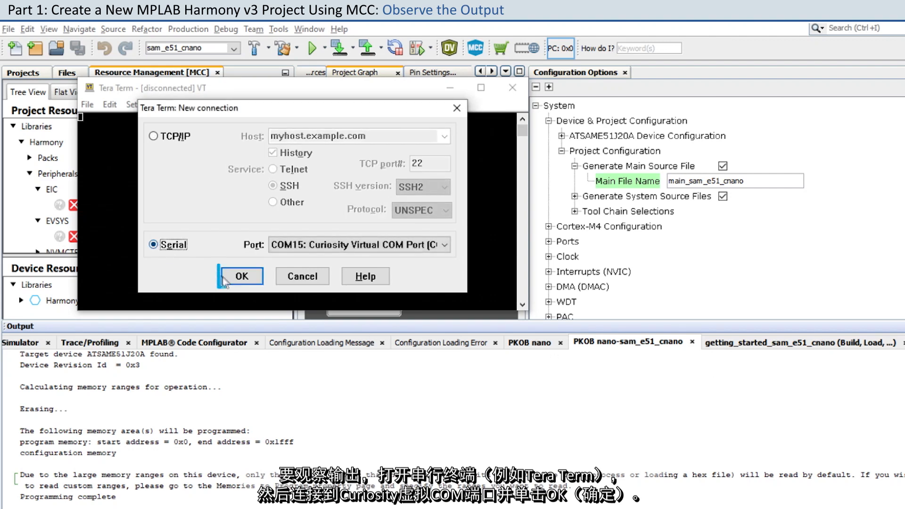
left_click(238, 278)
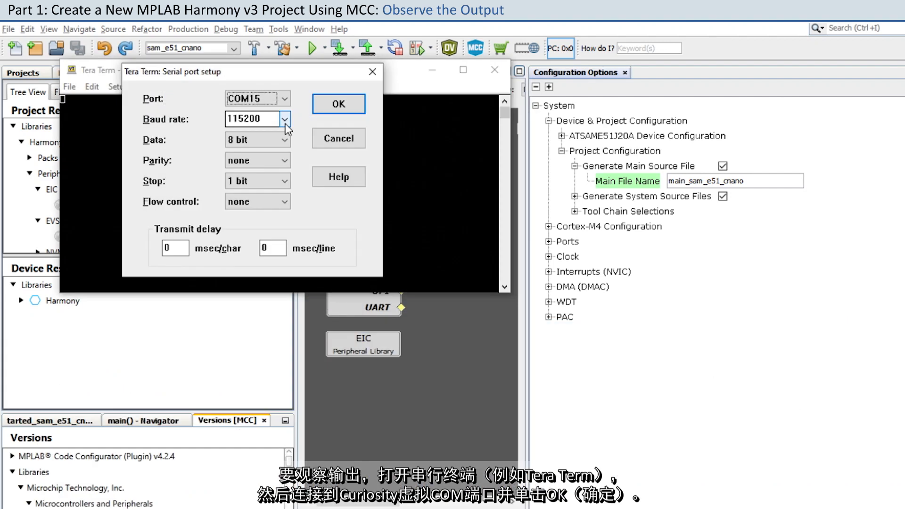
left_click(284, 119)
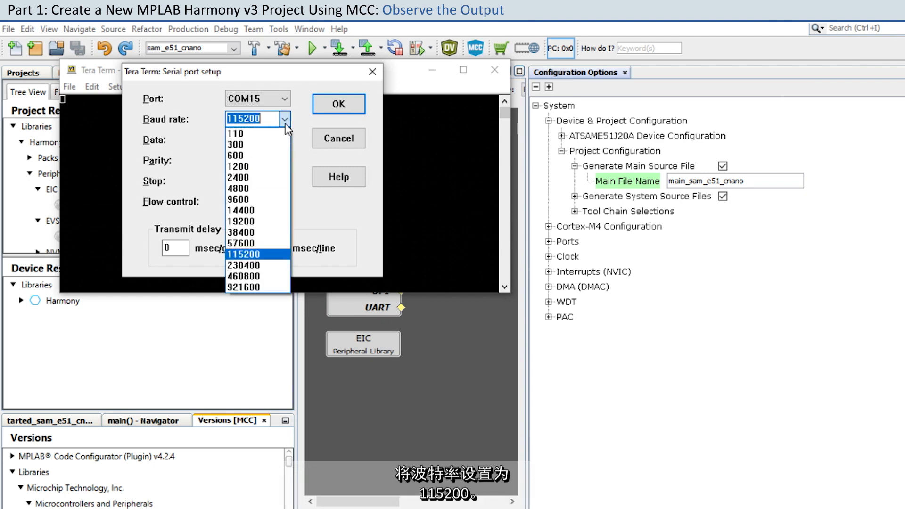
left_click(248, 257)
left_click(332, 104)
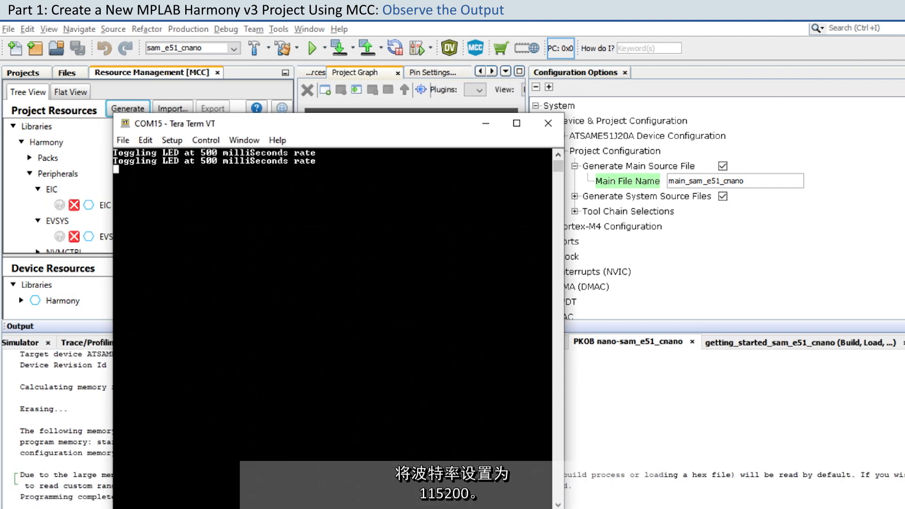
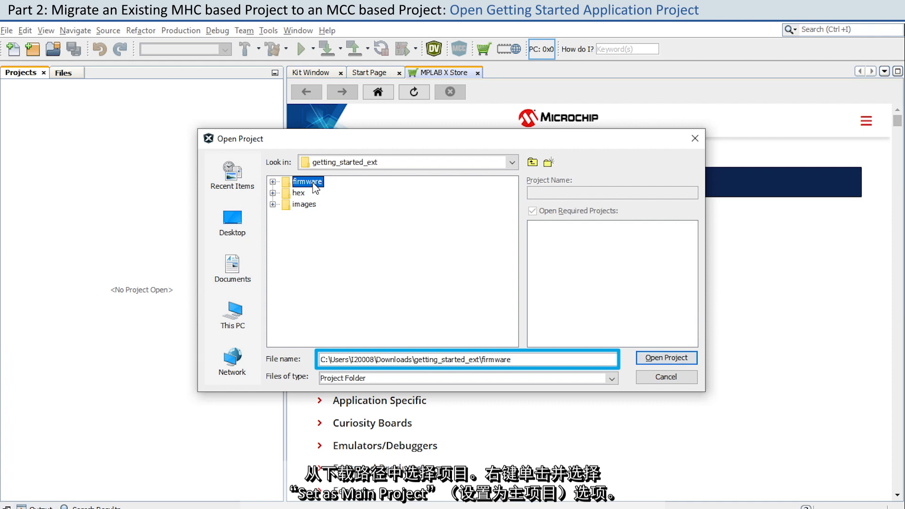
Open the pic32mz_ef_curiosity_v2 project from the getting_started_ext firmware folder and set it as the main project.
left_click(314, 183)
left_click(666, 358)
right_click(62, 84)
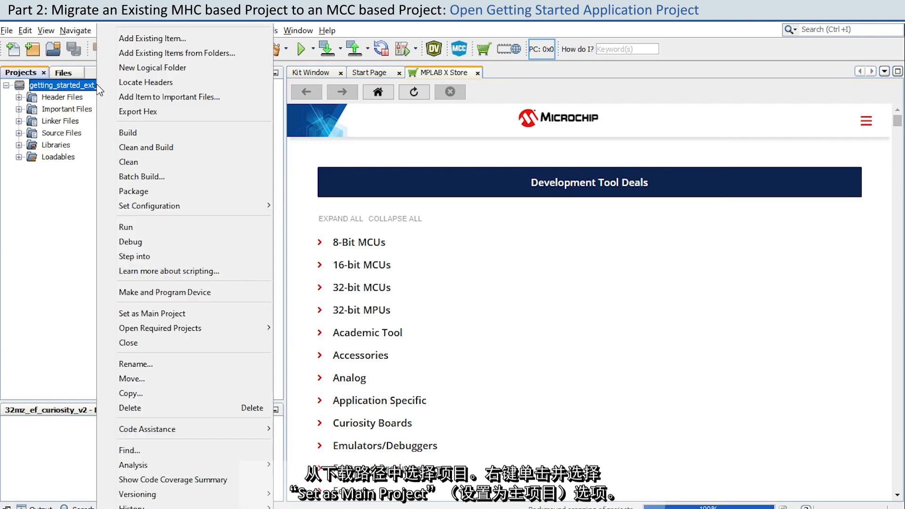
left_click(163, 314)
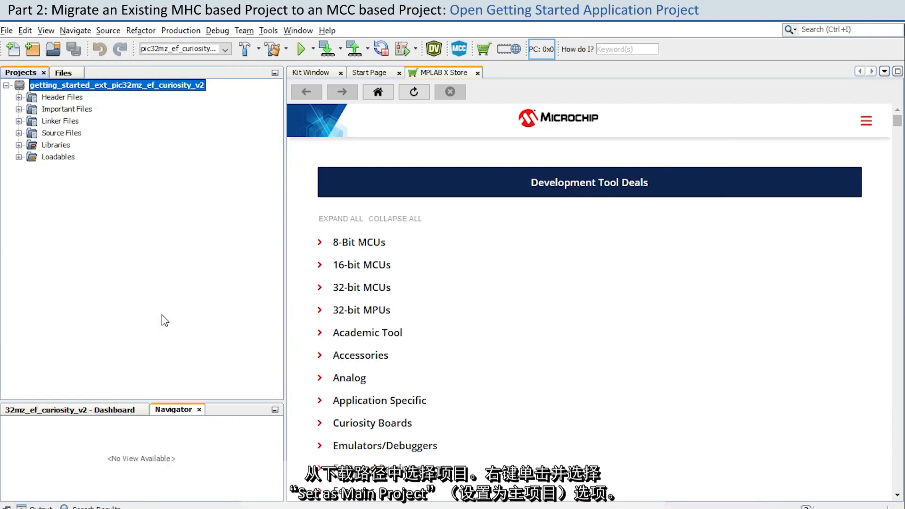
Launch MPLAB Code Configurator v4 for the project and import the existing MHC configuration into it.
left_click(268, 30)
mouse_move(280, 62)
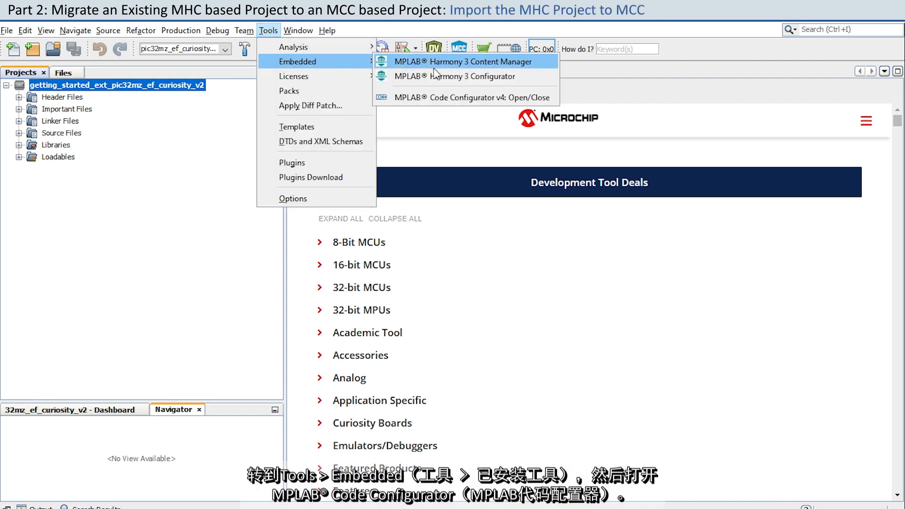
left_click(436, 98)
left_click(483, 278)
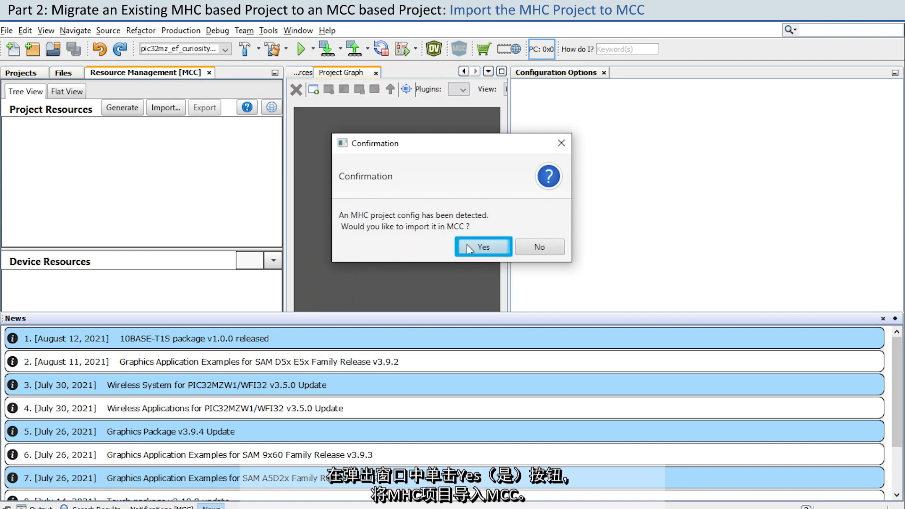
left_click(469, 252)
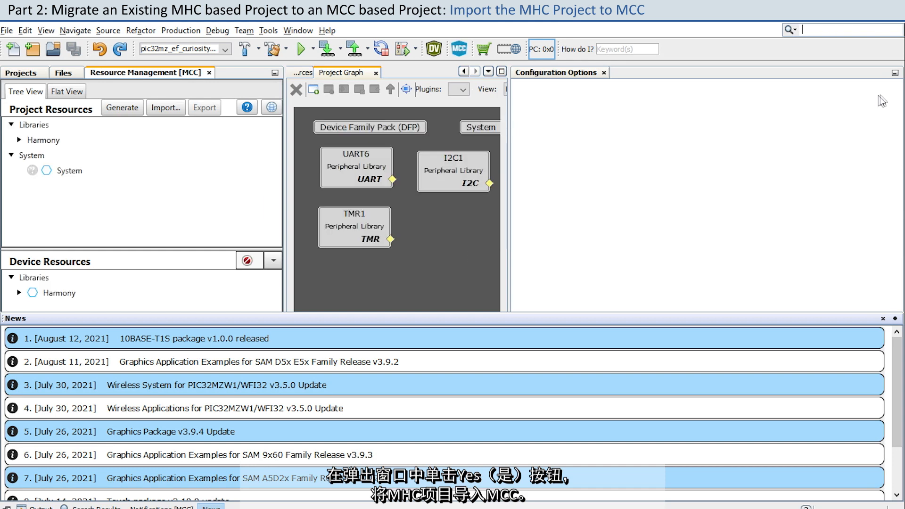
left_click(894, 74)
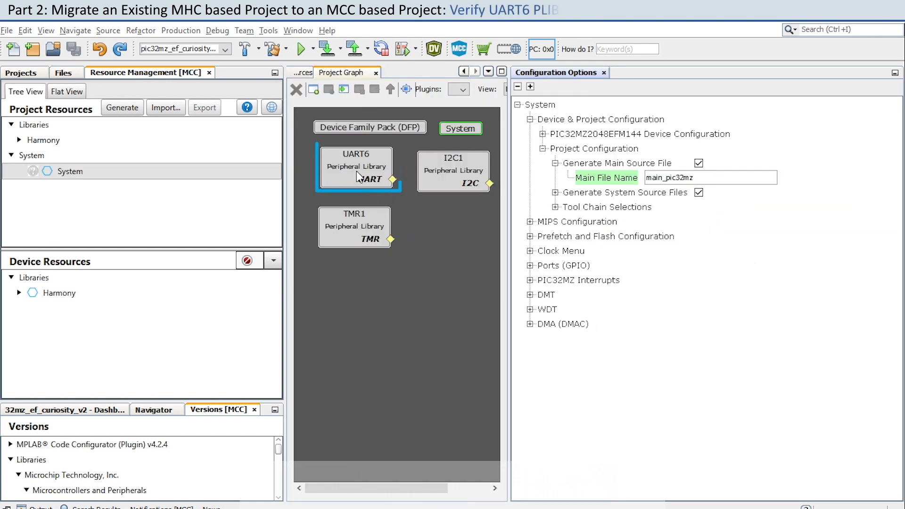
Examine the imported UART6, I2C1, TMR1 and DMA configurations and the I2C, UART, switch and LED pin settings.
left_click(358, 178)
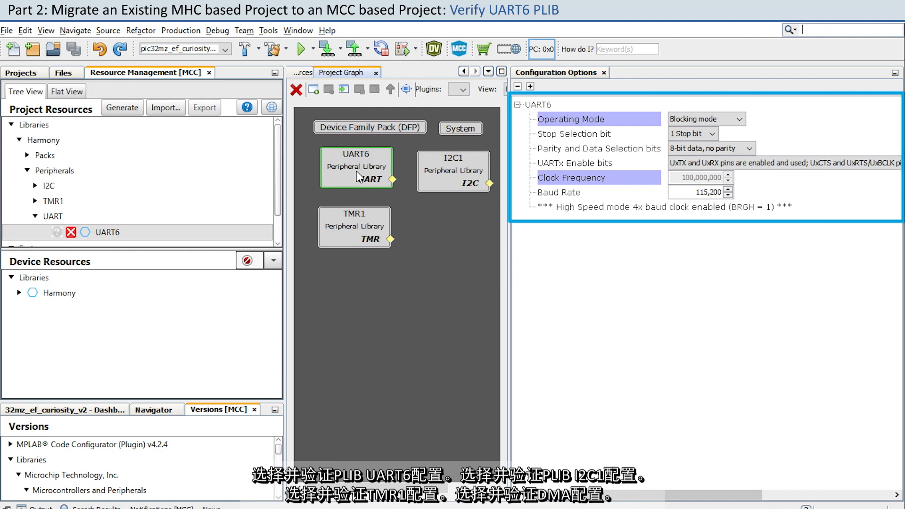
left_click(454, 174)
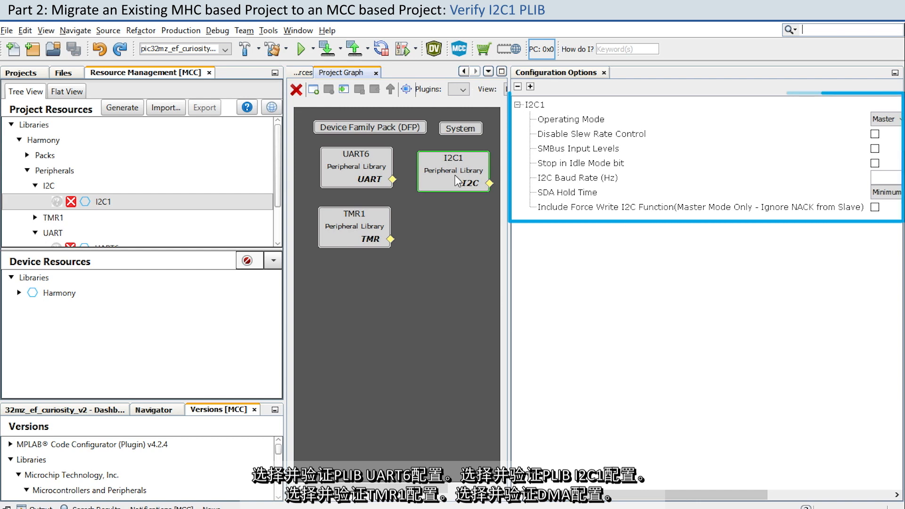
left_click(361, 229)
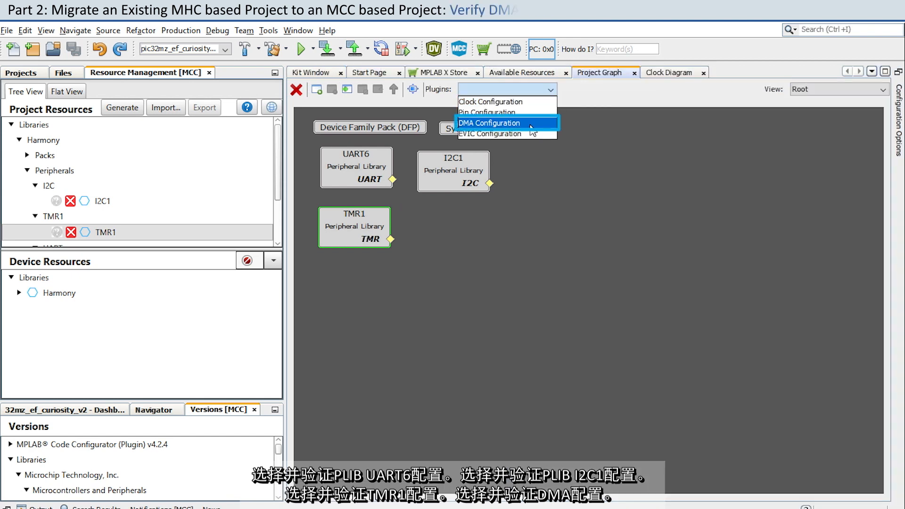
left_click(530, 124)
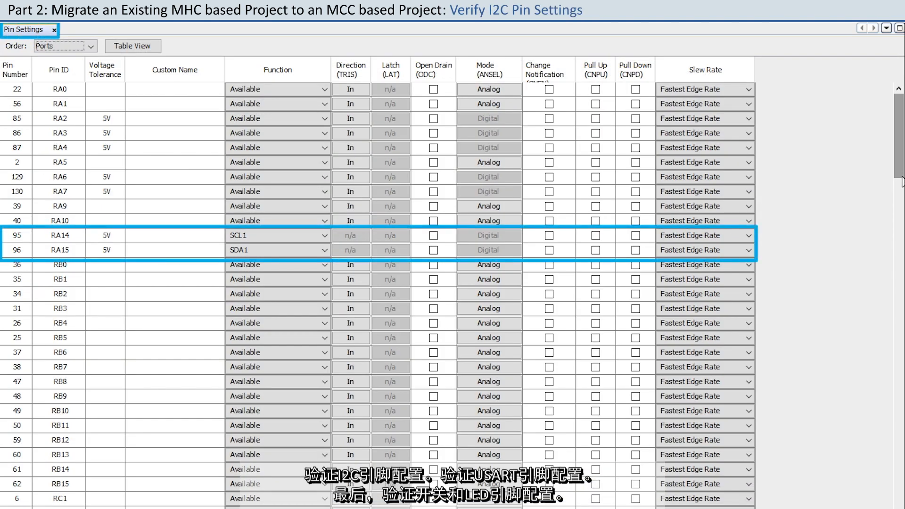
left_click_drag(901, 181, 898, 307)
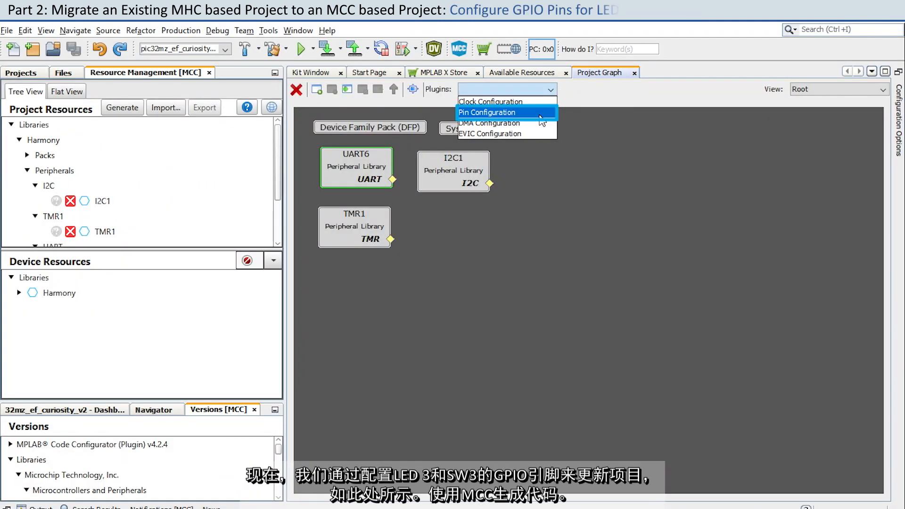
Open Pin Configuration, generate the MCC code, and close the merge window without merging any differences.
left_click(487, 111)
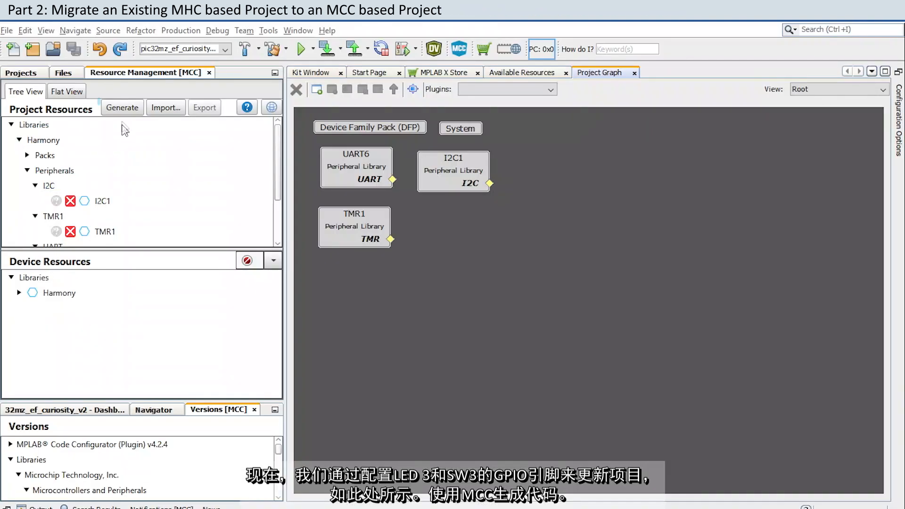
left_click(123, 113)
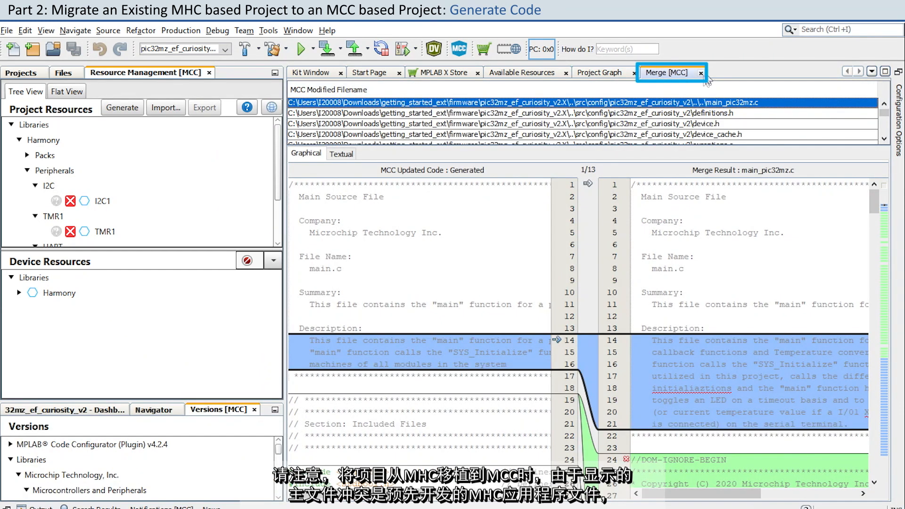
left_click(701, 73)
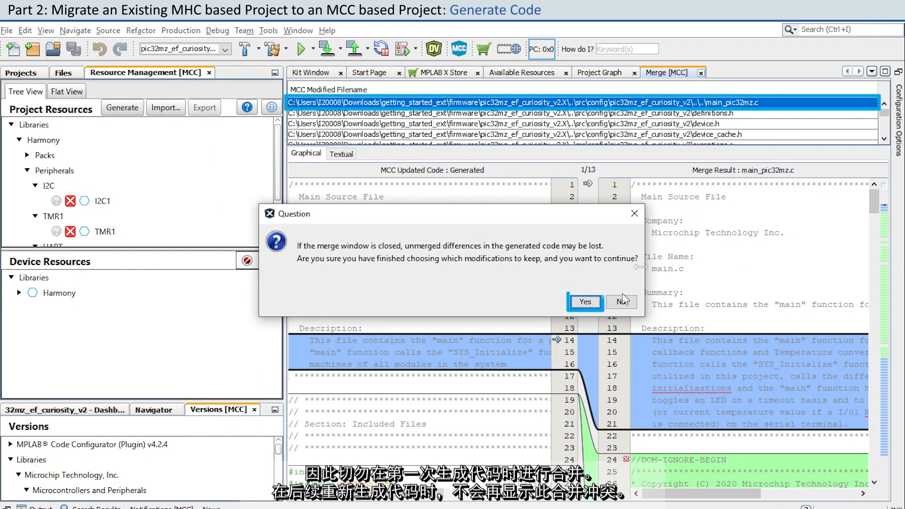
left_click(595, 304)
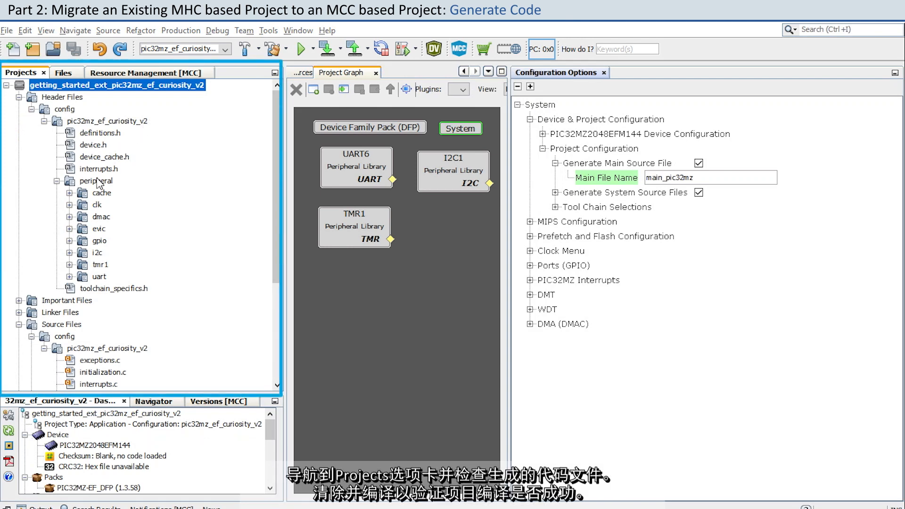
Review the generated header and source files in the project tree, and clean and build the project.
left_click_drag(275, 160, 275, 256)
left_click(99, 241)
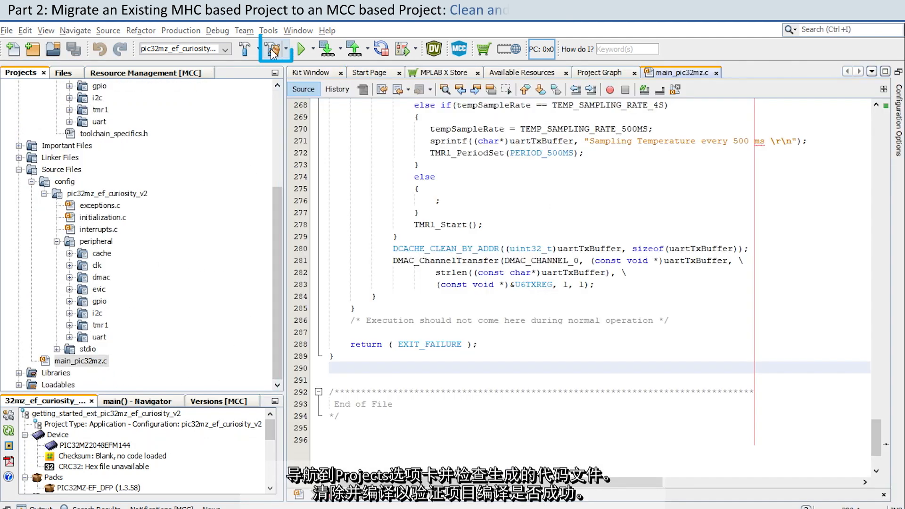
left_click(272, 49)
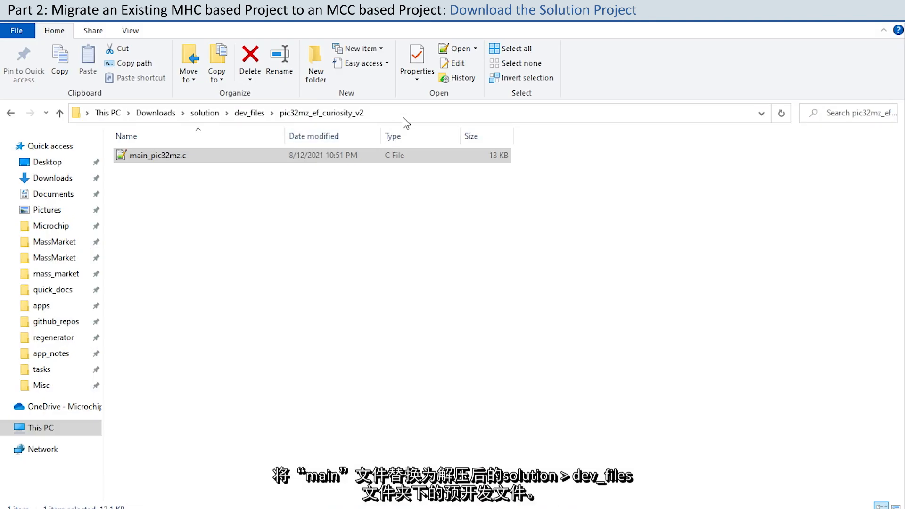
In File Explorer, replace the project's src main_pic32mz.c with the solution's dev_files copy, and save the updated code in MPLAB X IDE.
left_click(404, 118)
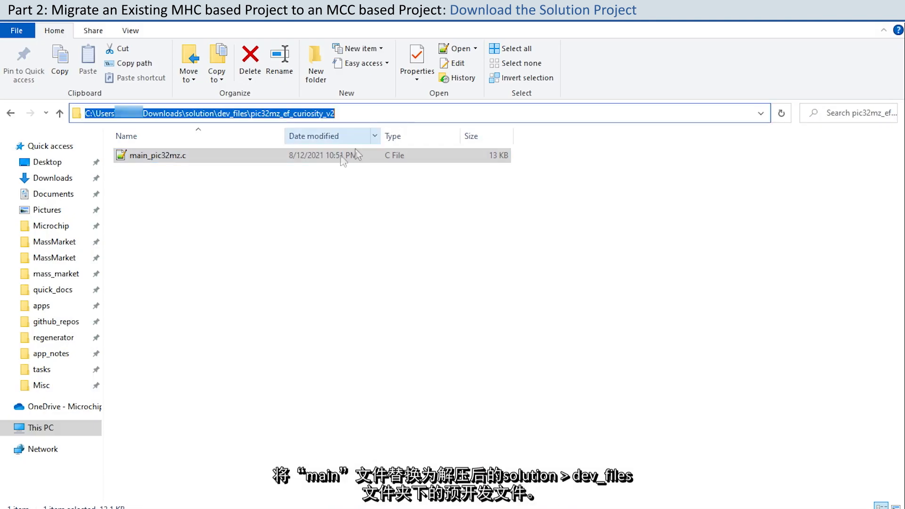
left_click(265, 156)
key("ctrl+c")
key("ctrl+v")
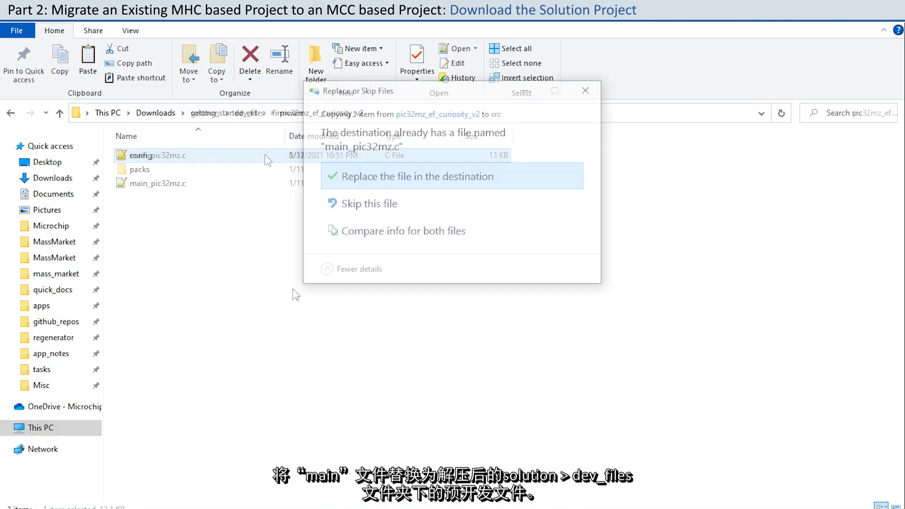
left_click(365, 180)
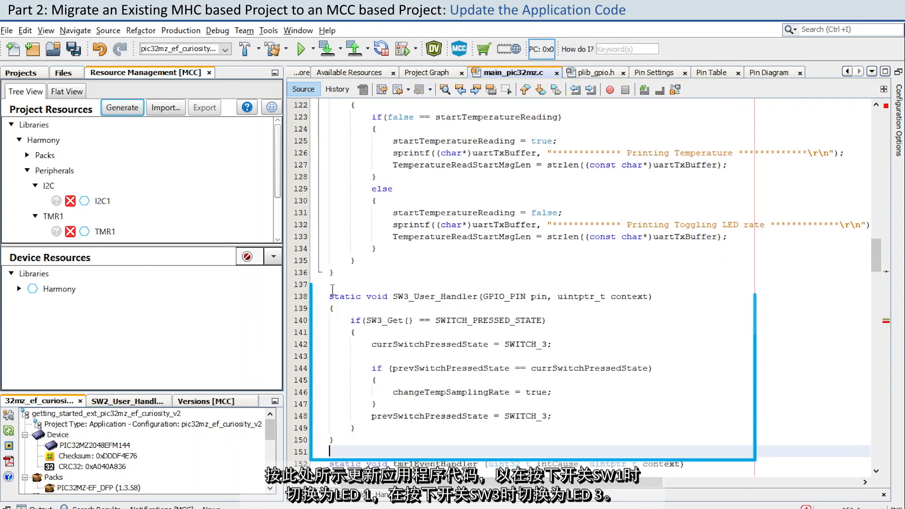
key("ctrl+s")
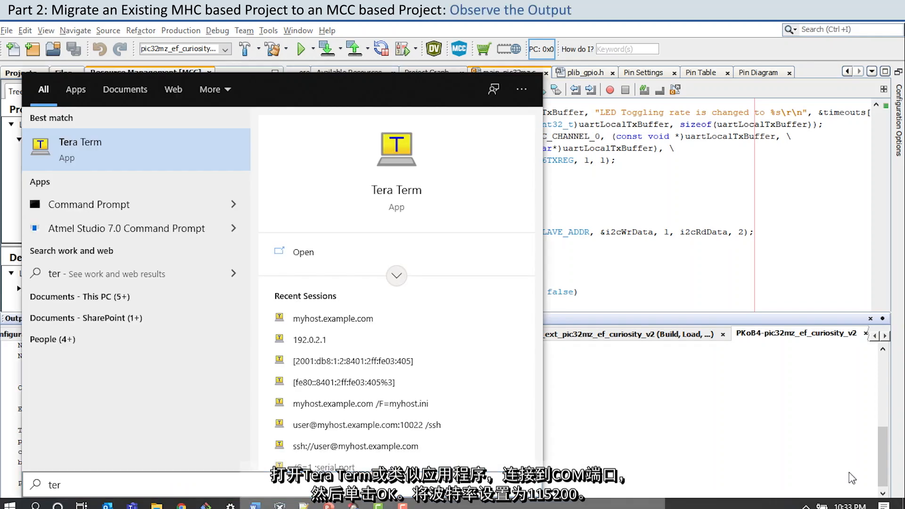
Open Tera Term and connect to the PICkit 4 On Board virtual serial port COM3 at 115200 baud.
key("Return")
left_click(163, 239)
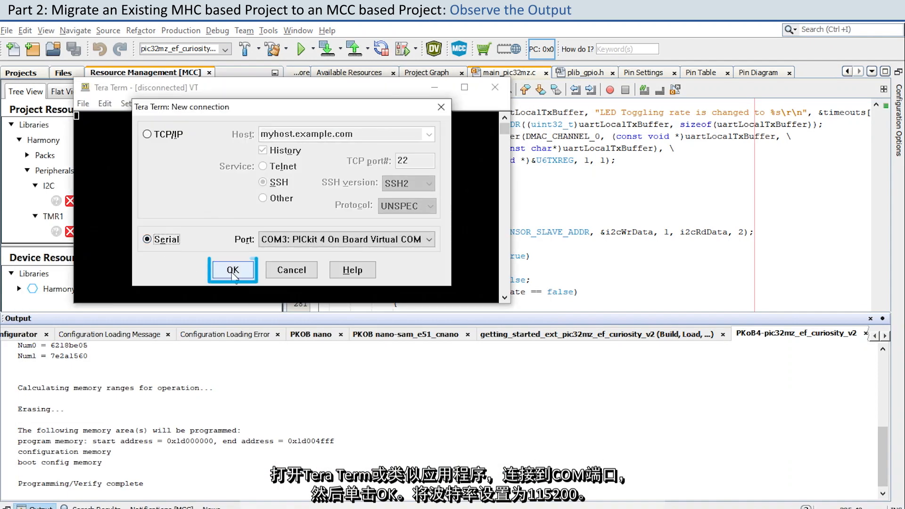
left_click(233, 270)
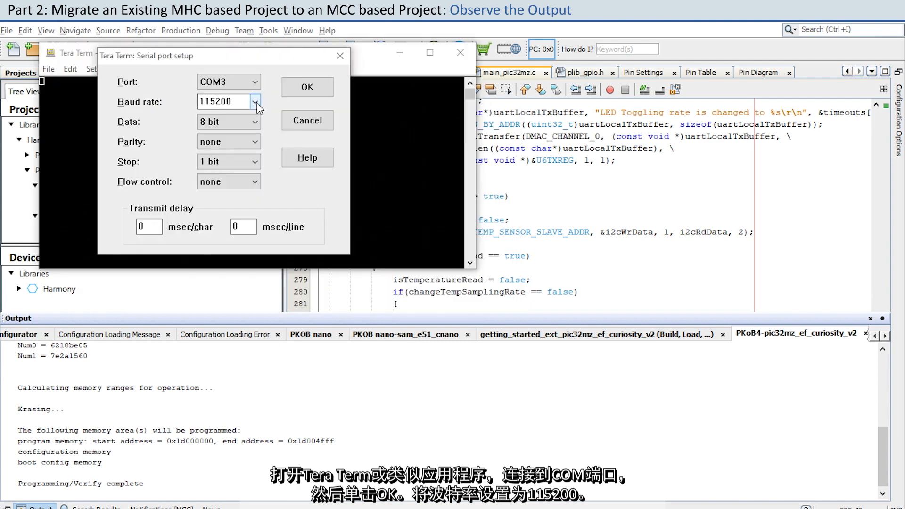
left_click(255, 102)
left_click(240, 238)
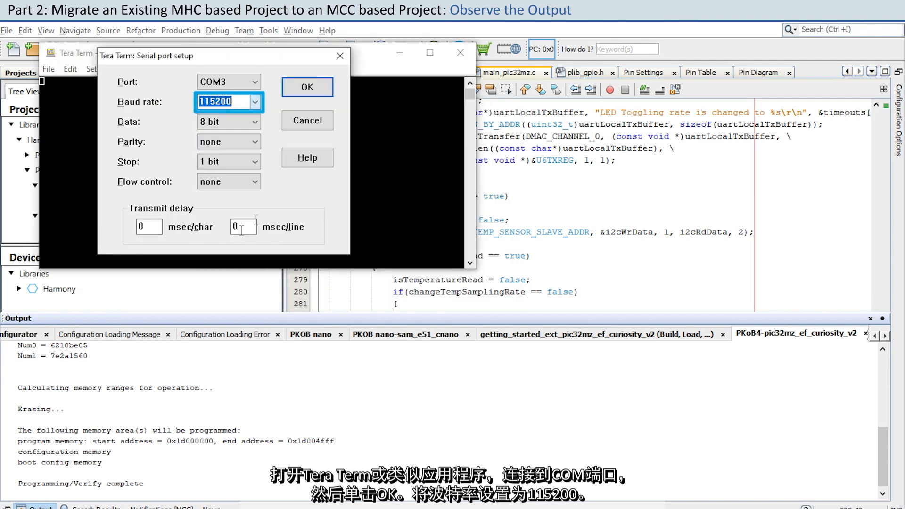
left_click(306, 88)
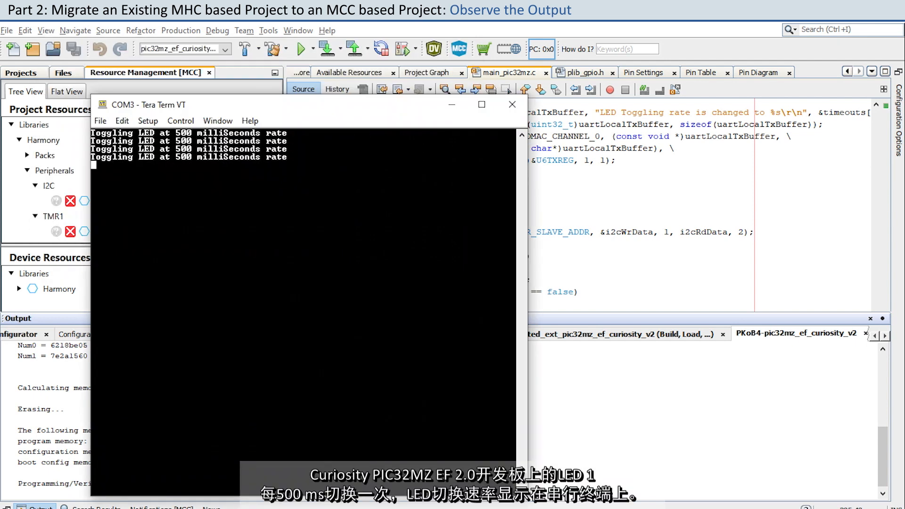